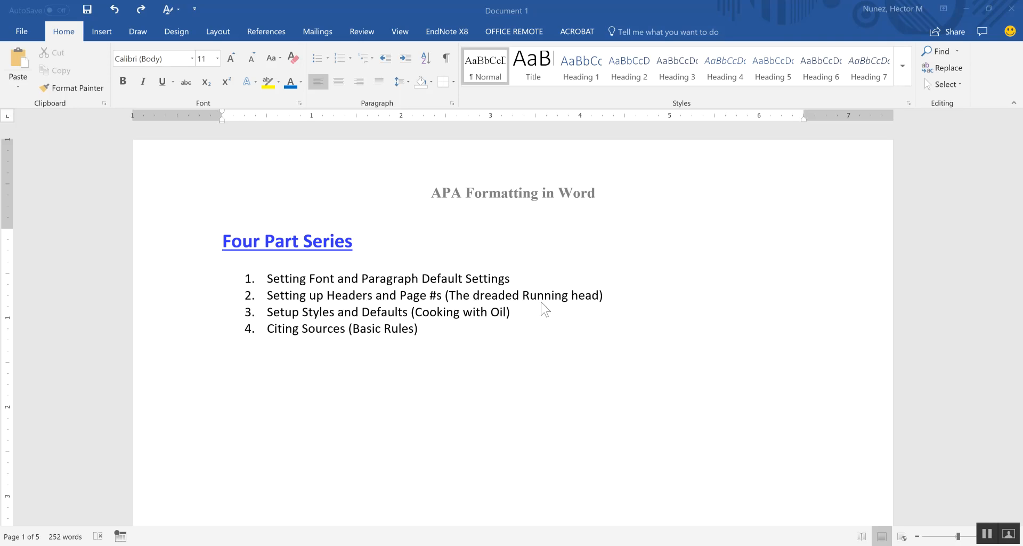
Step: Switch to the blank Document3 and check its current paragraph indent and spacing settings without changing them
{"action": "mouse_move", "coordinate": [381, 543]}
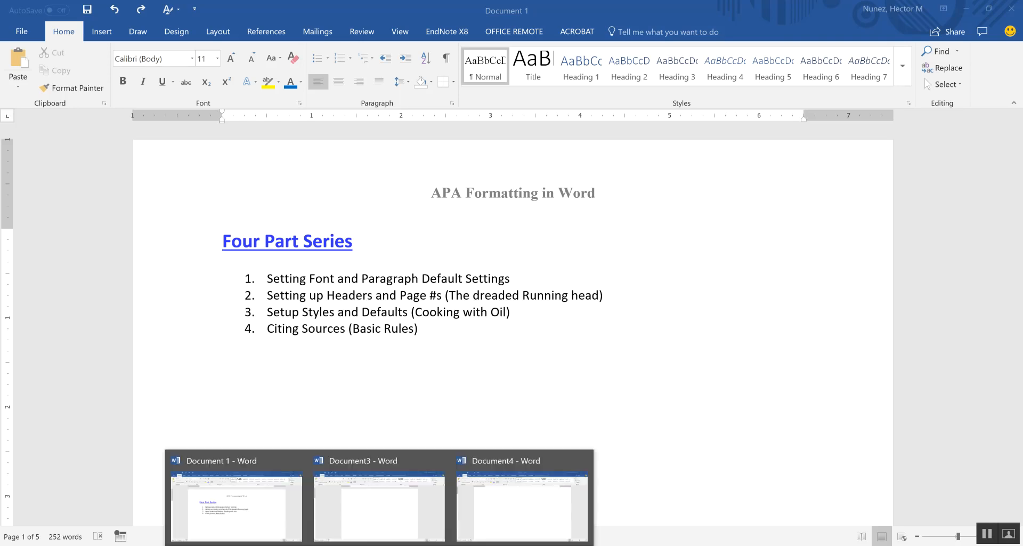
{"action": "left_click", "coordinate": [379, 508]}
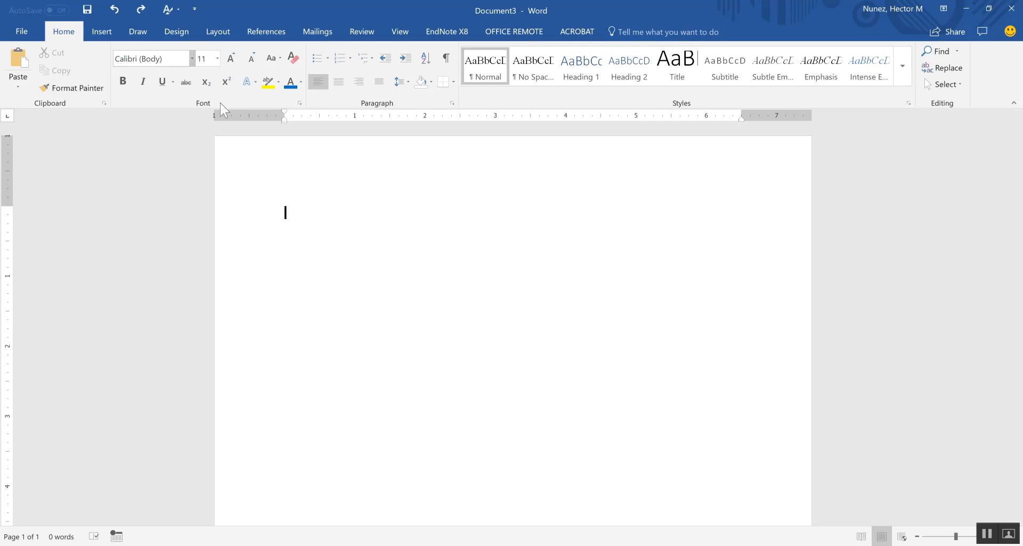
{"action": "left_click", "coordinate": [451, 103]}
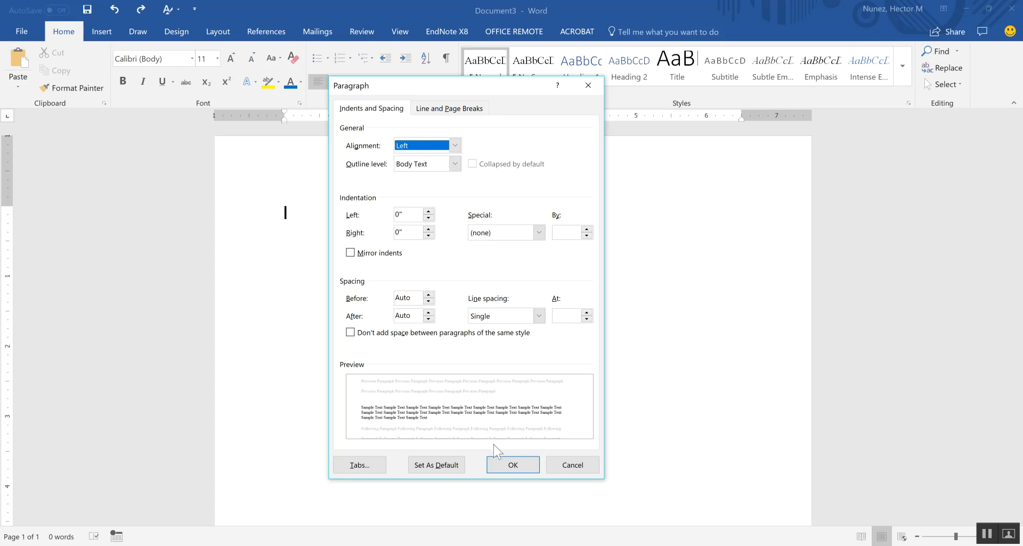
{"action": "left_click", "coordinate": [579, 468]}
Step: Fill the blank document with placeholder paragraphs using =lorem()
{"action": "type", "text": "=lorem"}
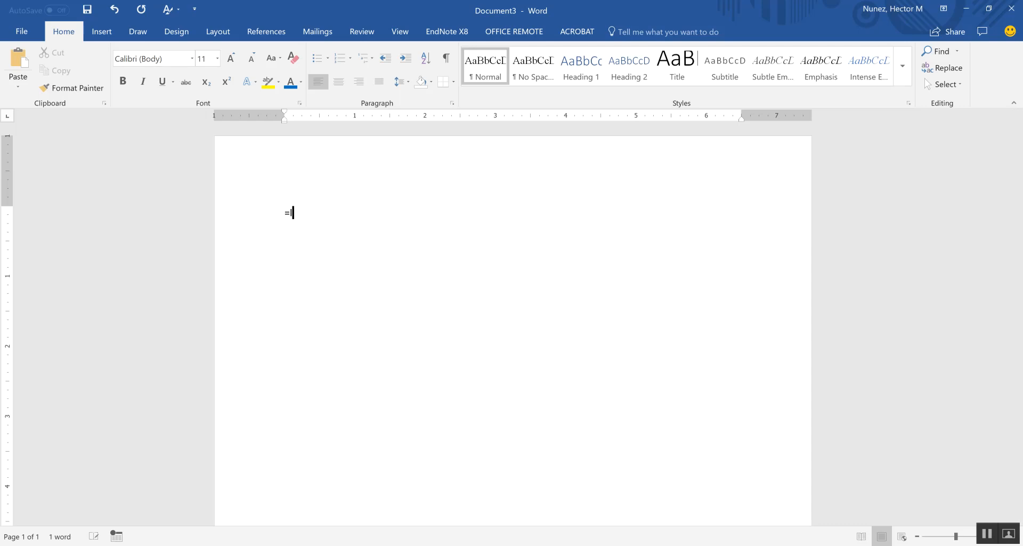
{"action": "type", "text": "()"}
{"action": "key", "text": "Return"}
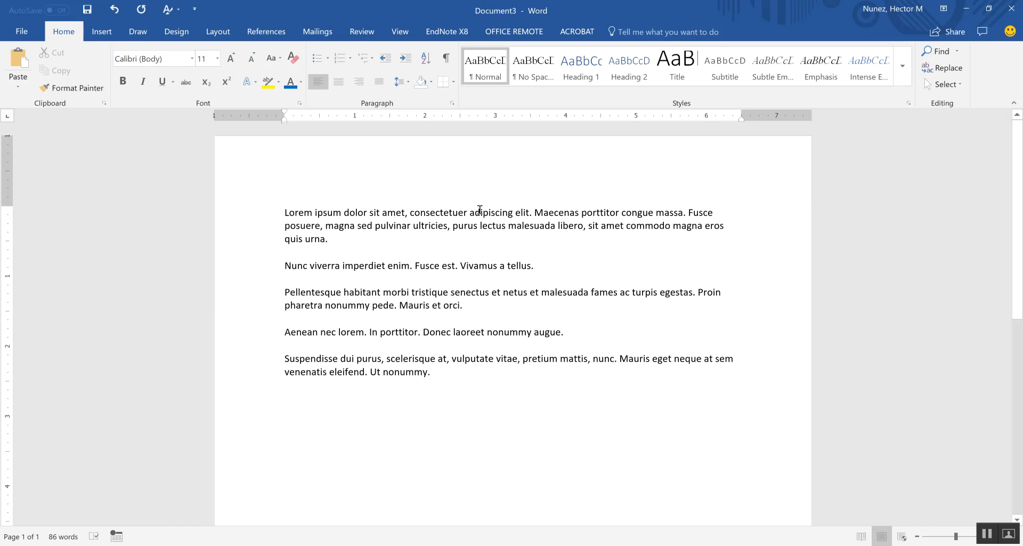
{"action": "left_click", "coordinate": [314, 211]}
{"action": "left_click_drag", "start_coordinate": [323, 261], "coordinate": [305, 271]}
{"action": "left_click", "coordinate": [304, 271]}
{"action": "left_click", "coordinate": [272, 245]}
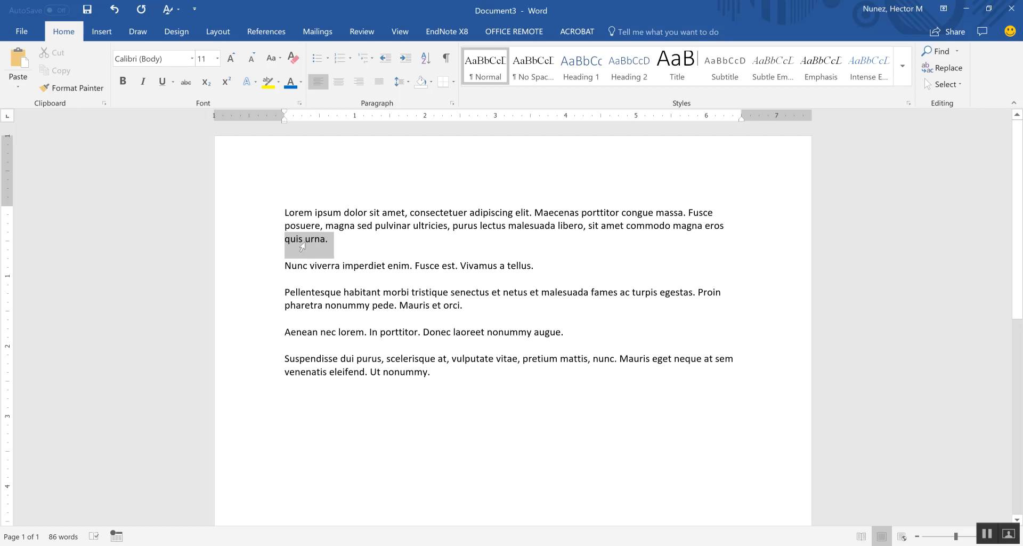
{"action": "left_click", "coordinate": [366, 256]}
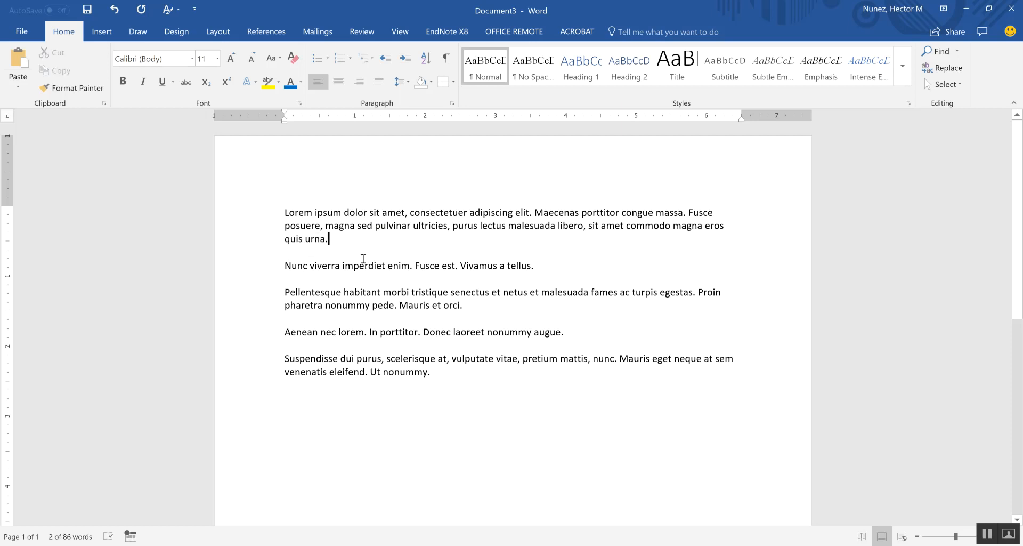
{"action": "left_click", "coordinate": [251, 239]}
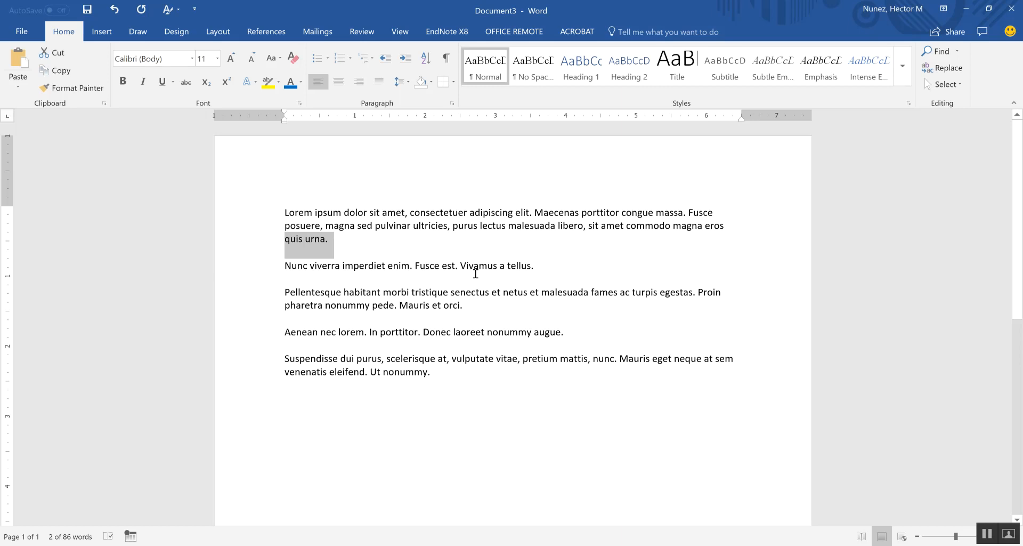
{"action": "left_click", "coordinate": [362, 251]}
Step: Format all the placeholder paragraphs in Times New Roman at size 12
{"action": "left_click_drag", "start_coordinate": [284, 211], "coordinate": [437, 374]}
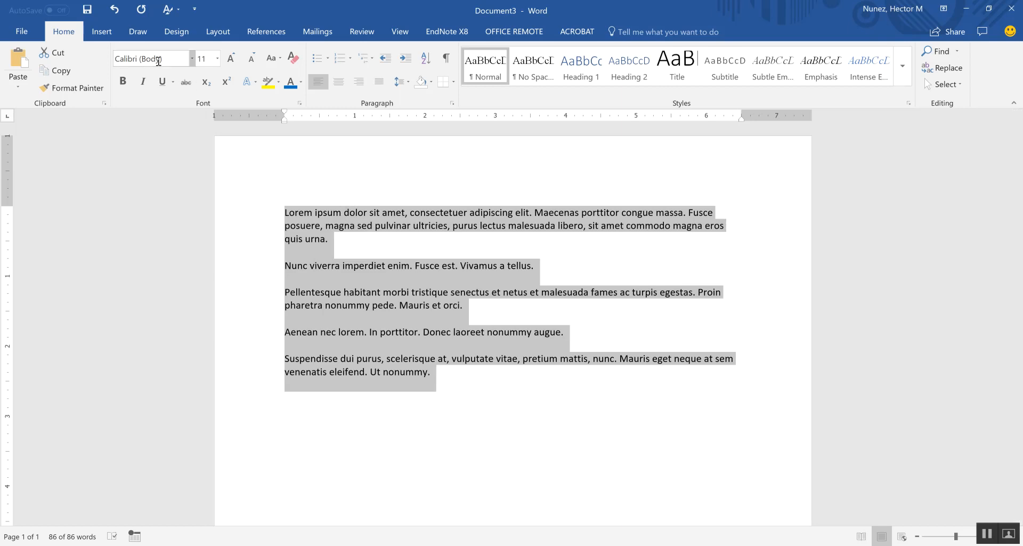
{"action": "left_click", "coordinate": [193, 58]}
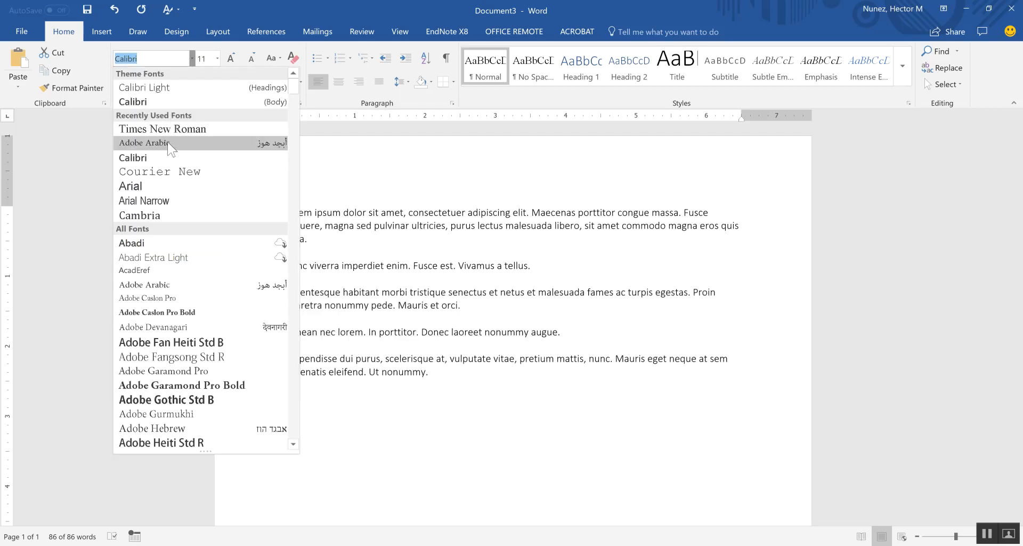
{"action": "left_click", "coordinate": [172, 130]}
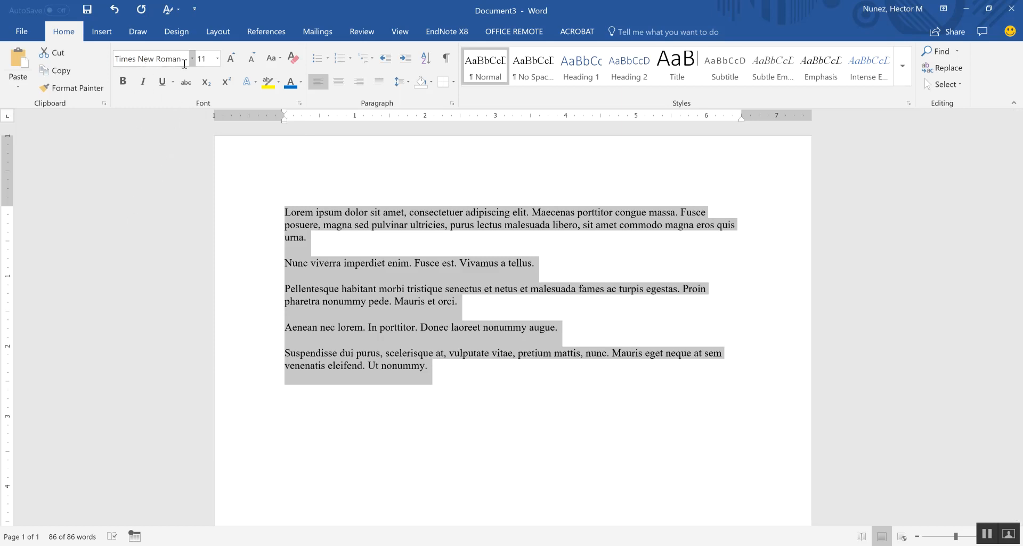
{"action": "left_click", "coordinate": [216, 56]}
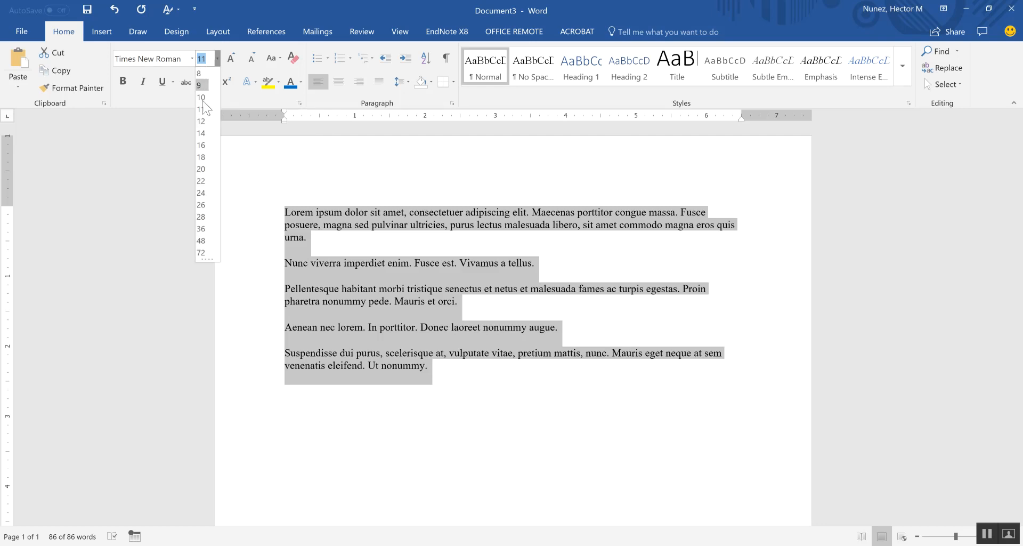
{"action": "left_click", "coordinate": [203, 121]}
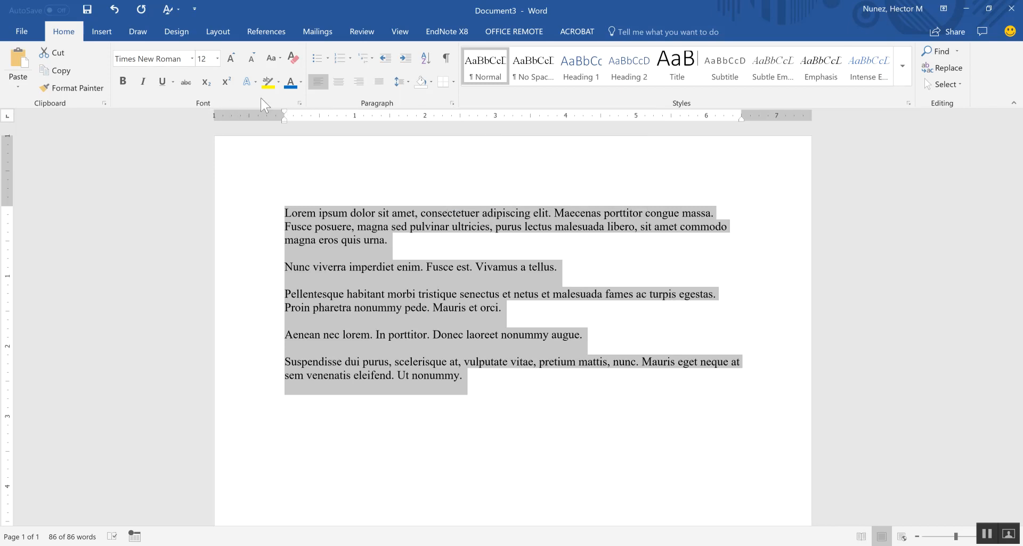
Step: Make Times New Roman, 12 pt the default font for all documents based on the Normal template
{"action": "left_click", "coordinate": [300, 103]}
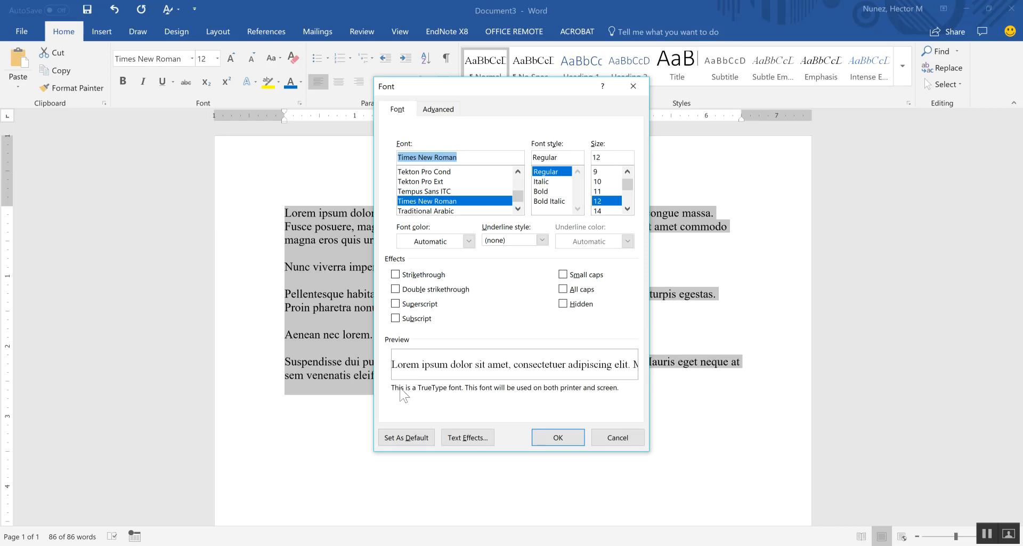
{"action": "left_click", "coordinate": [393, 439]}
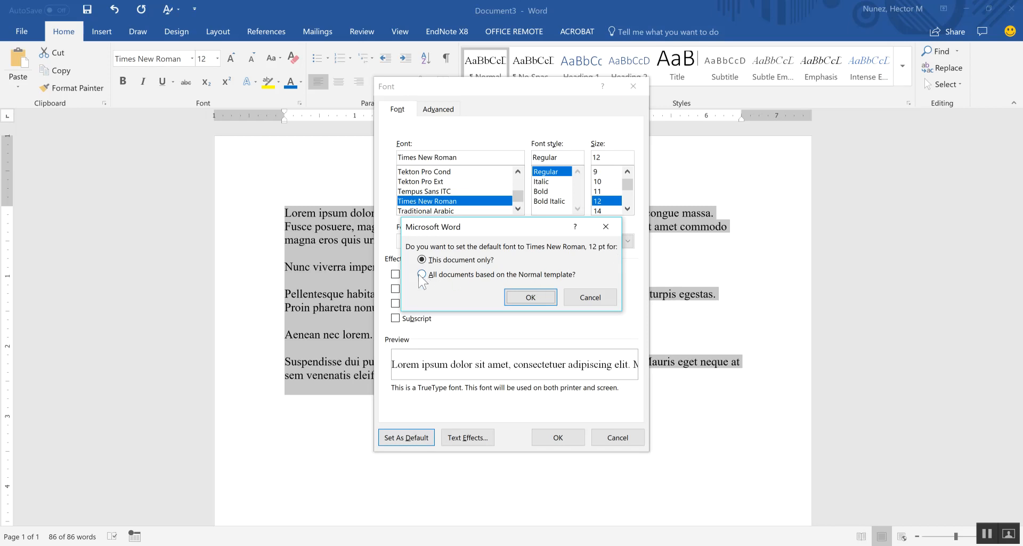
{"action": "left_click", "coordinate": [423, 274]}
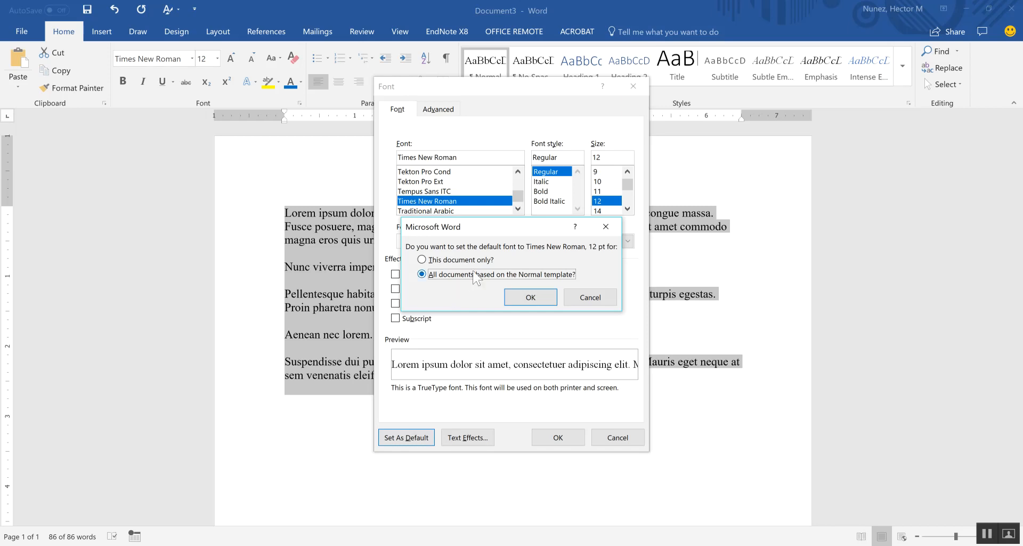
{"action": "left_click", "coordinate": [525, 295]}
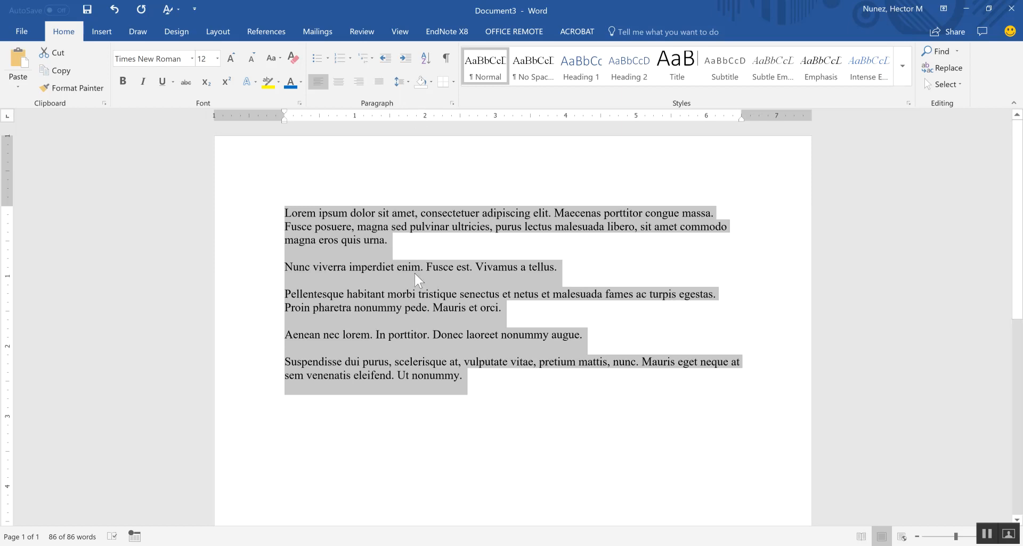
Step: Set the line spacing of all the selected paragraphs to 2.0
{"action": "left_click", "coordinate": [409, 86]}
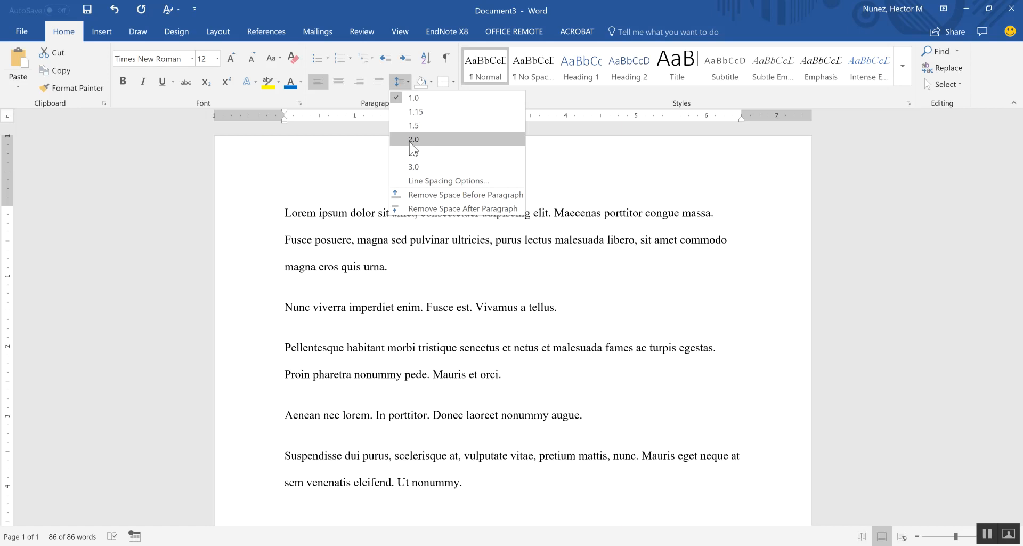
{"action": "left_click", "coordinate": [411, 139]}
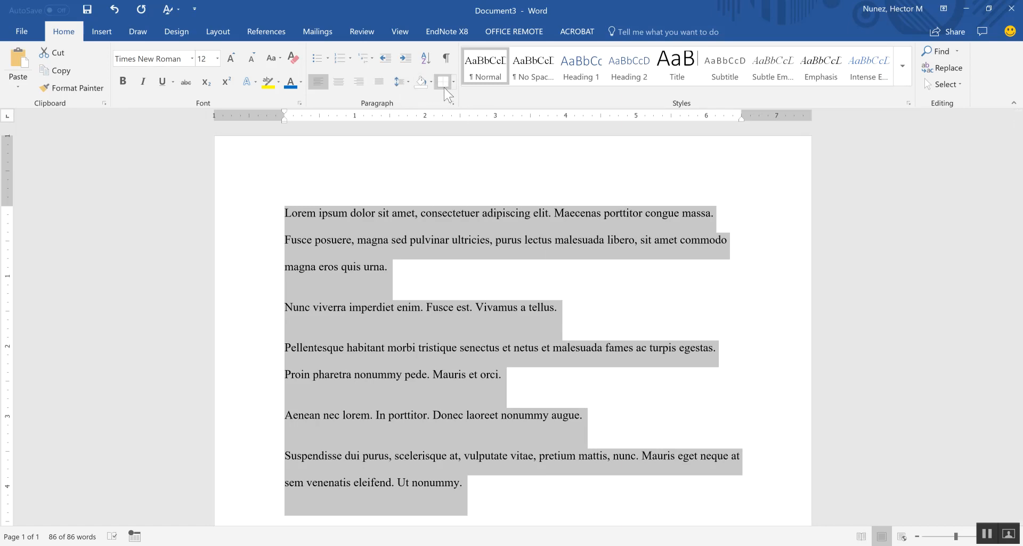
{"action": "left_click", "coordinate": [406, 83]}
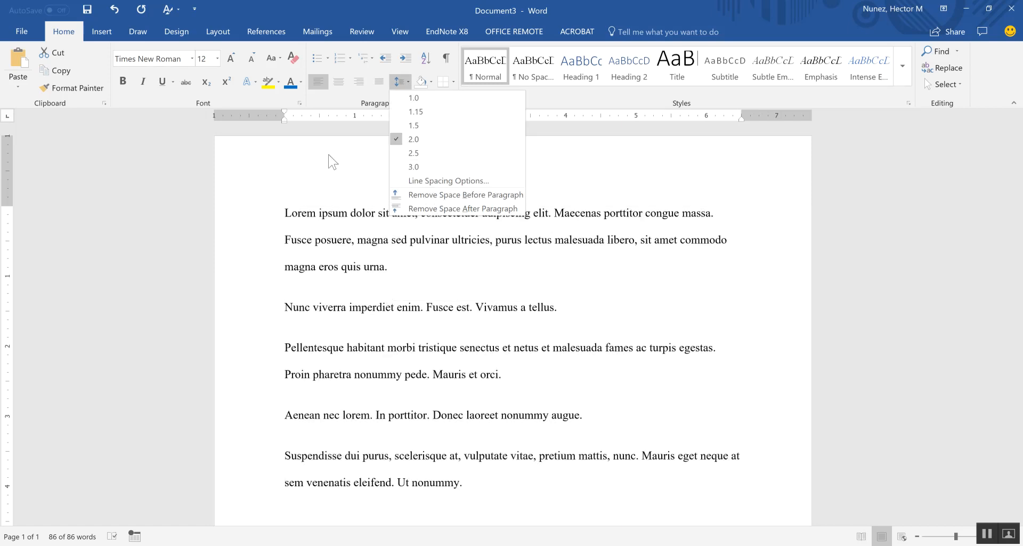
{"action": "left_click", "coordinate": [307, 159]}
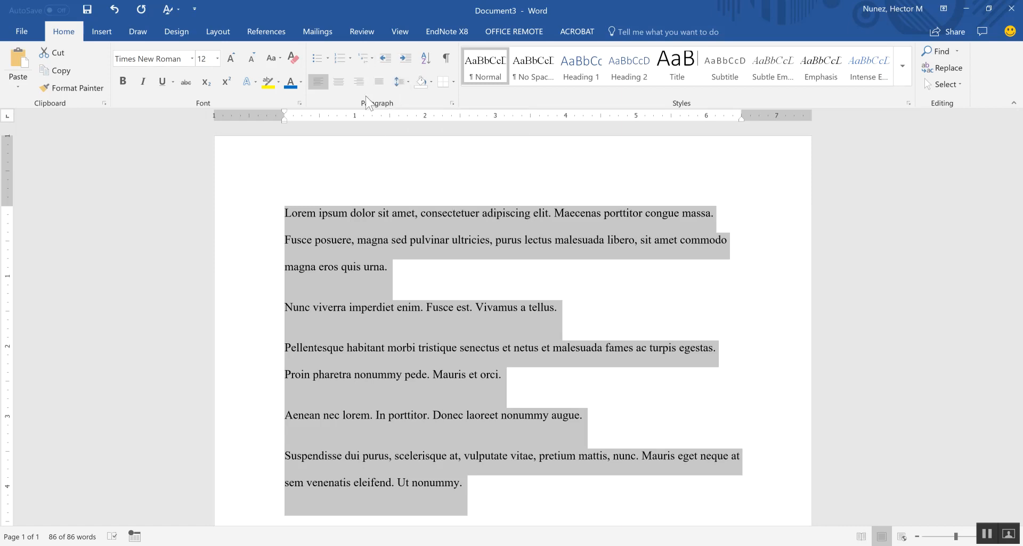
Step: In the paragraph settings for the selected text, set the spacing before and after to 0 pt
{"action": "left_click", "coordinate": [456, 105]}
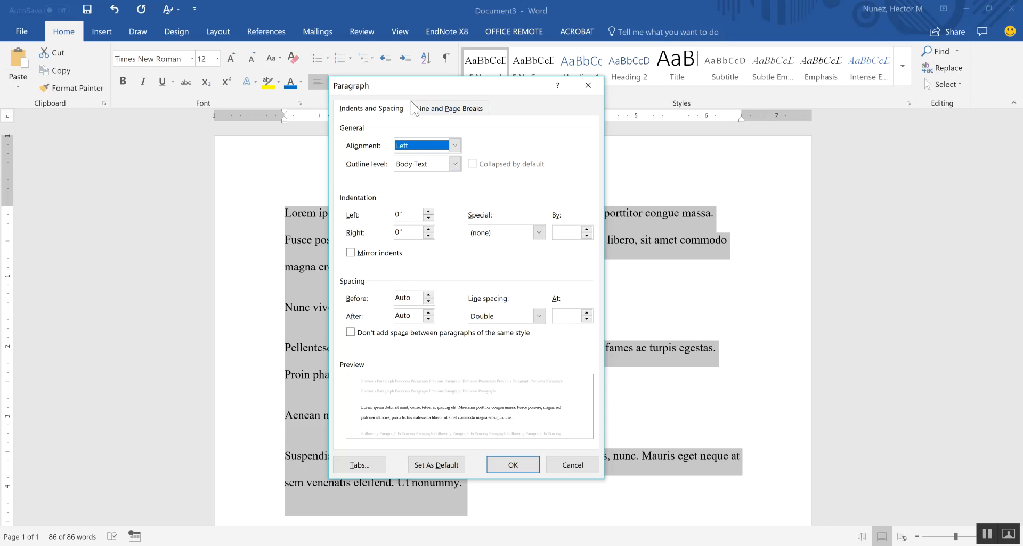
{"action": "left_click_drag", "start_coordinate": [424, 88], "coordinate": [563, 102]}
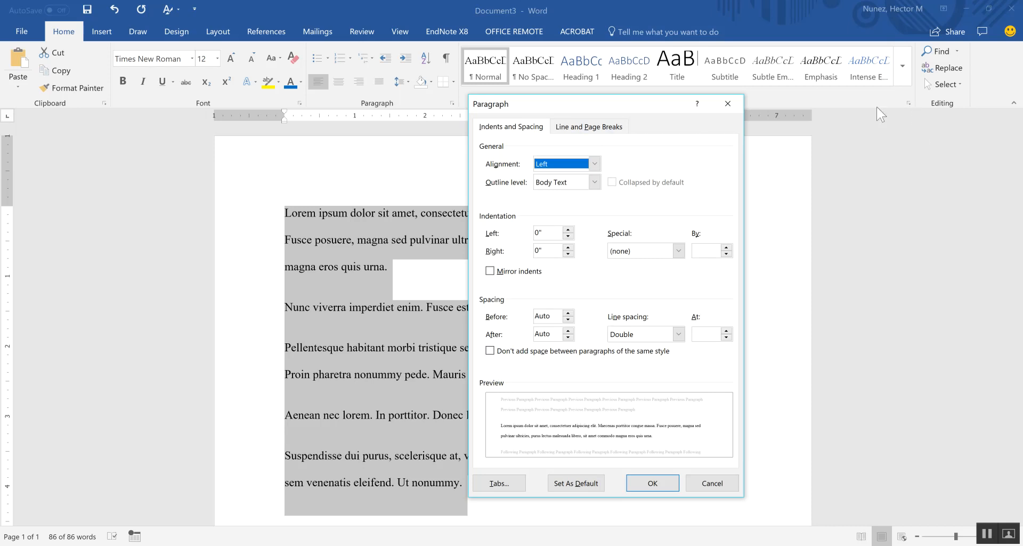
{"action": "left_click_drag", "start_coordinate": [608, 101], "coordinate": [599, 88]}
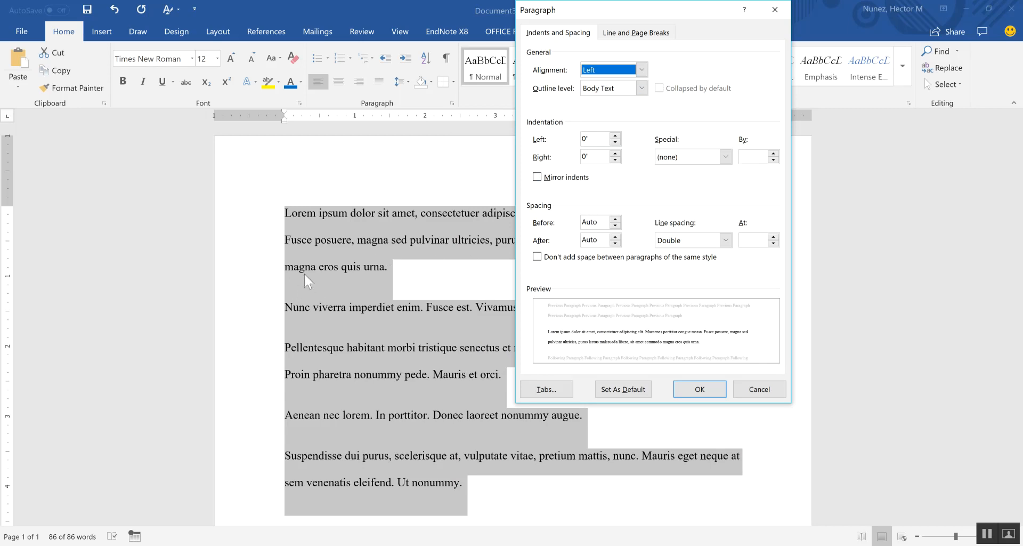
{"action": "left_click", "coordinate": [616, 237]}
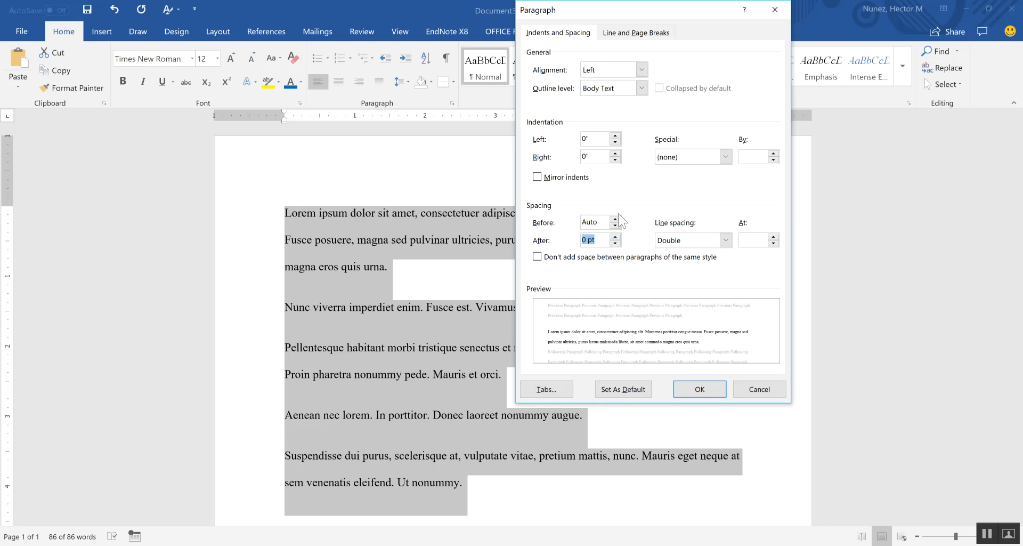
{"action": "left_click", "coordinate": [615, 219]}
{"action": "left_click", "coordinate": [615, 219]}
{"action": "left_click", "coordinate": [615, 219]}
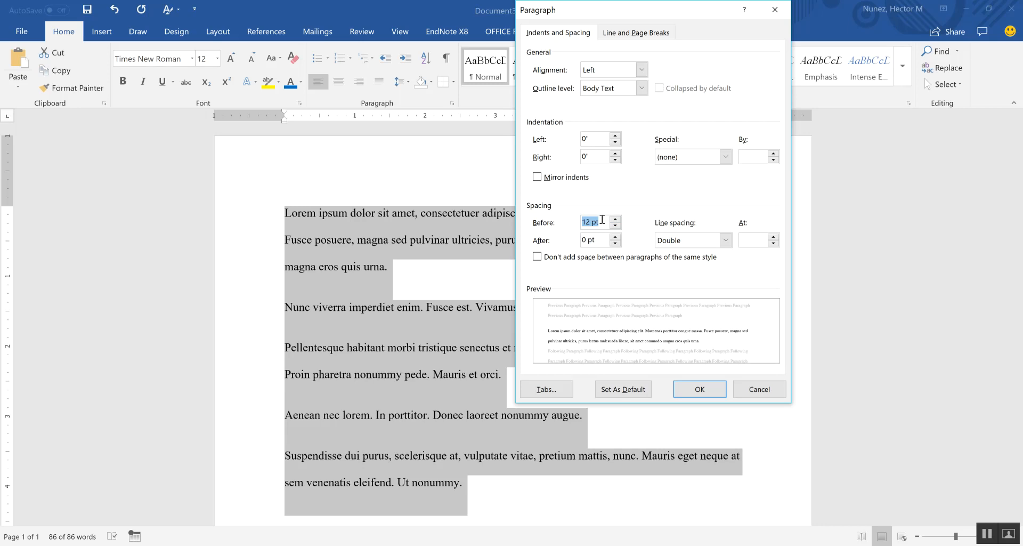
{"action": "left_click", "coordinate": [602, 221]}
{"action": "left_click", "coordinate": [616, 225]}
{"action": "left_click", "coordinate": [615, 225]}
{"action": "left_click", "coordinate": [604, 241]}
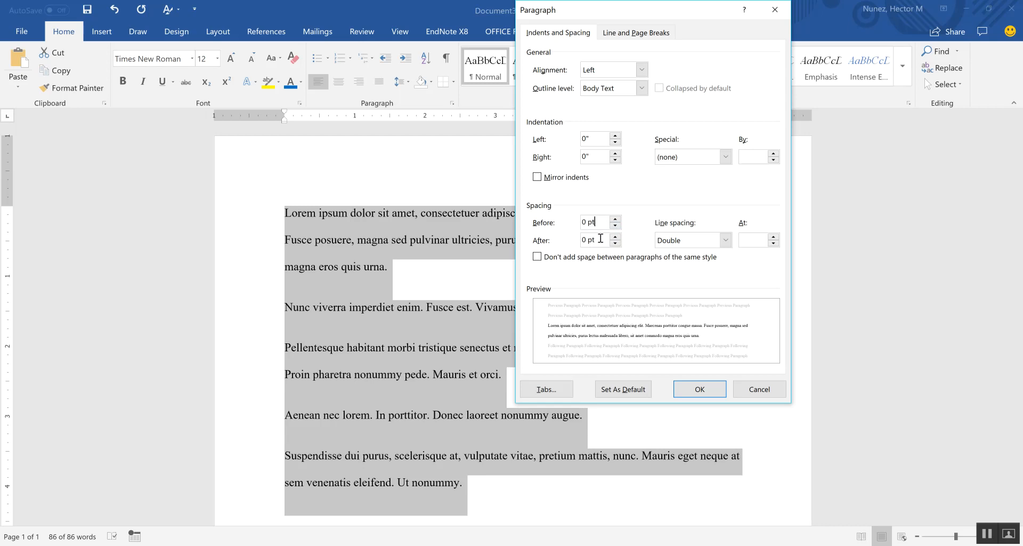
{"action": "left_click", "coordinate": [601, 226]}
Step: Choose Double line spacing and make these paragraph settings the default for all documents based on the Normal template
{"action": "left_click", "coordinate": [726, 240]}
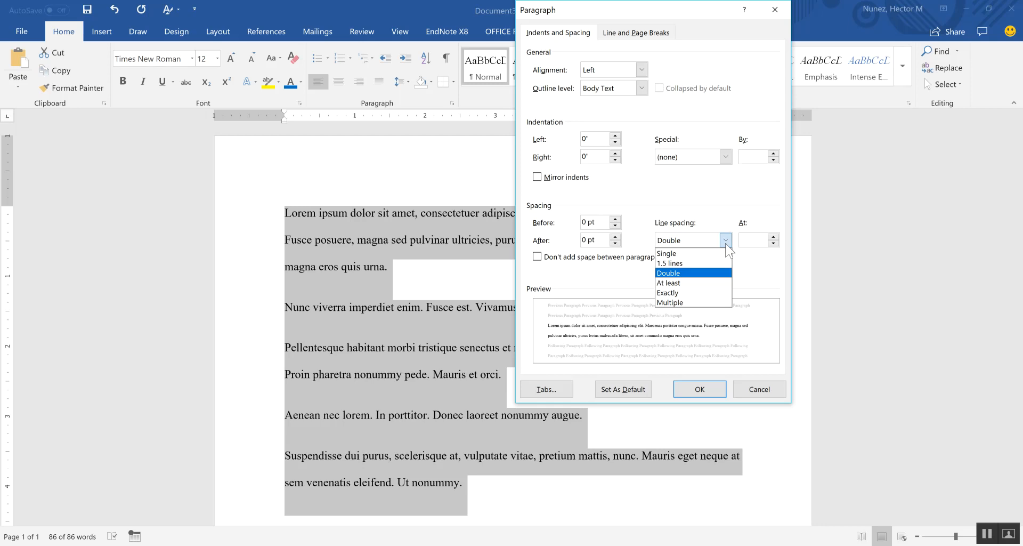
{"action": "left_click", "coordinate": [703, 273]}
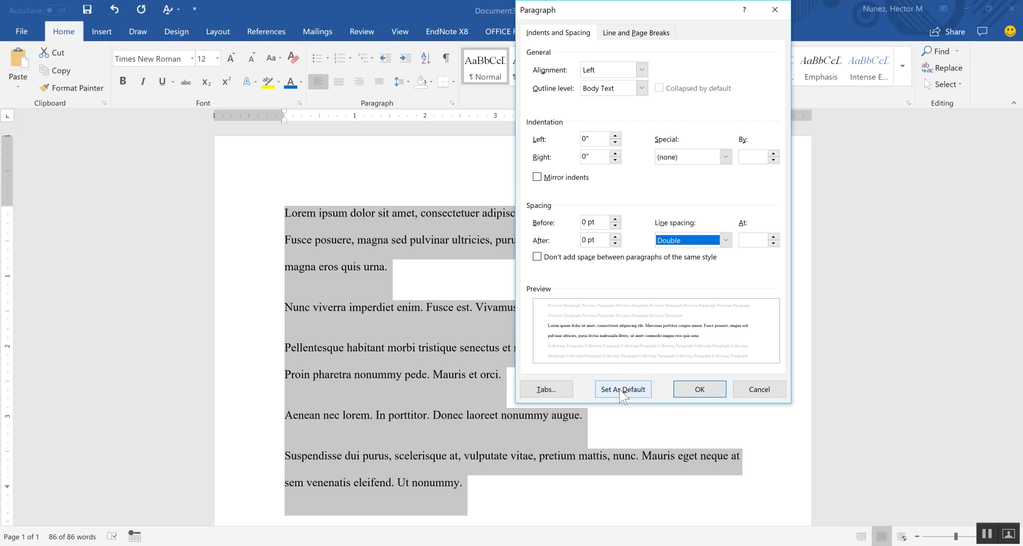
{"action": "left_click", "coordinate": [632, 393]}
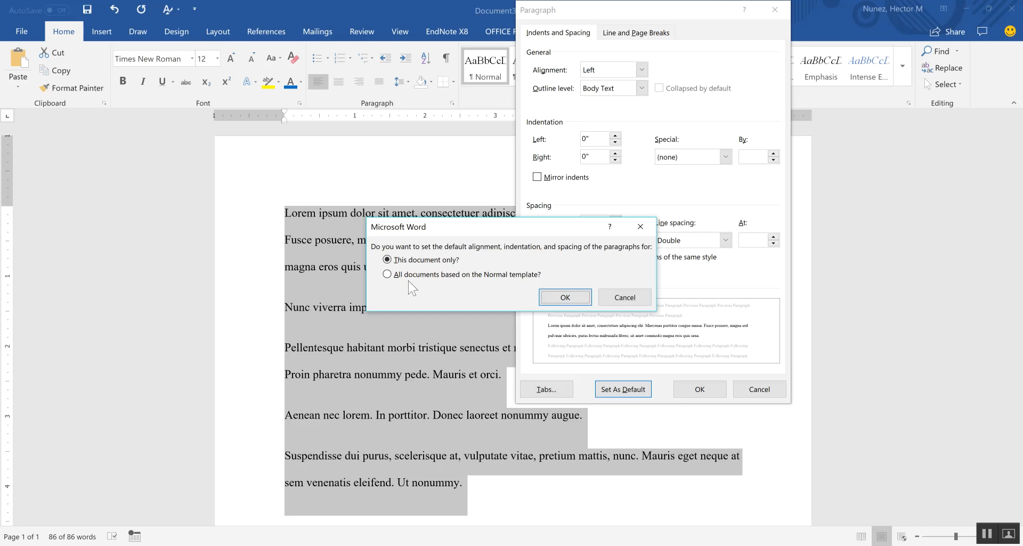
{"action": "left_click", "coordinate": [387, 274]}
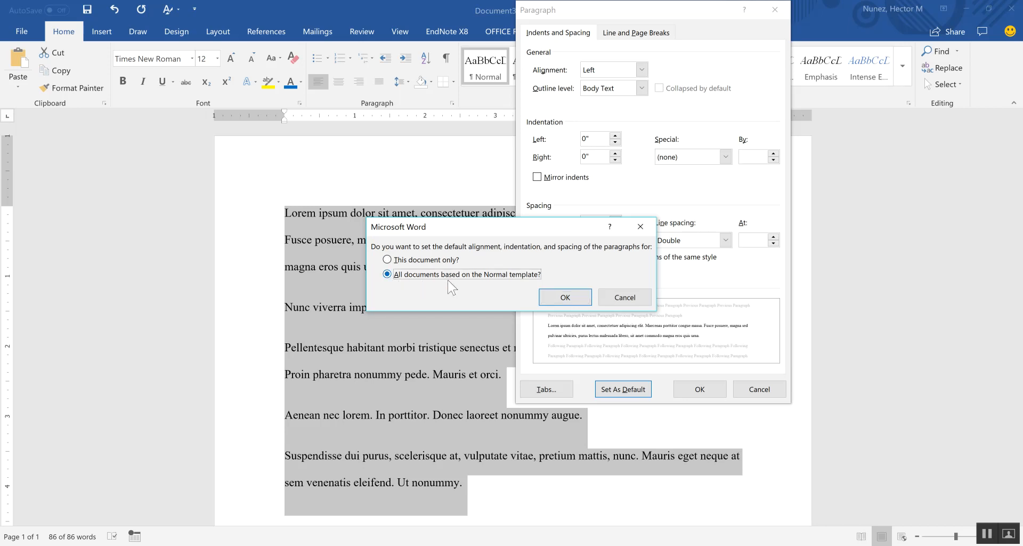
{"action": "left_click", "coordinate": [566, 301]}
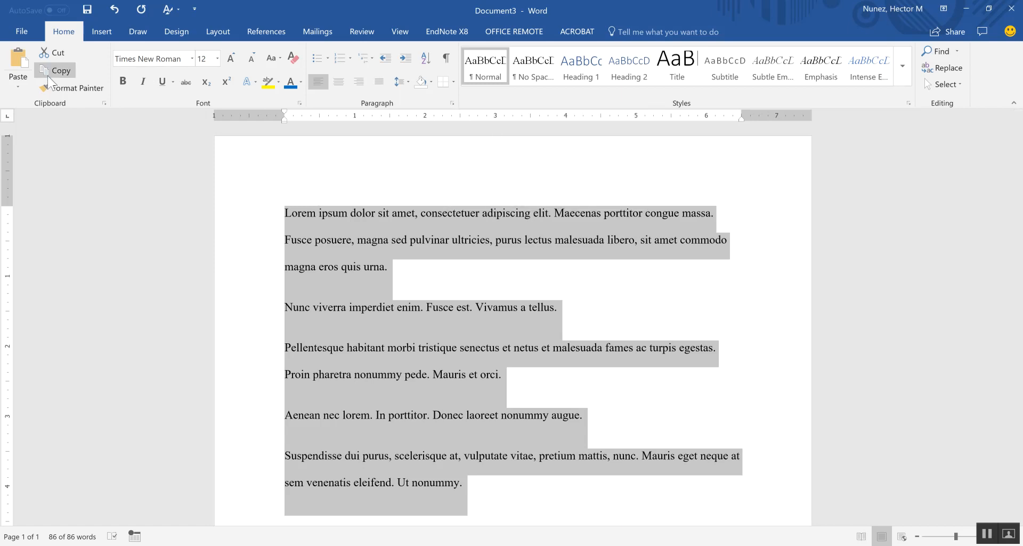
Step: Create a new blank document and open its paragraph settings to check the default spacing
{"action": "left_click", "coordinate": [22, 32]}
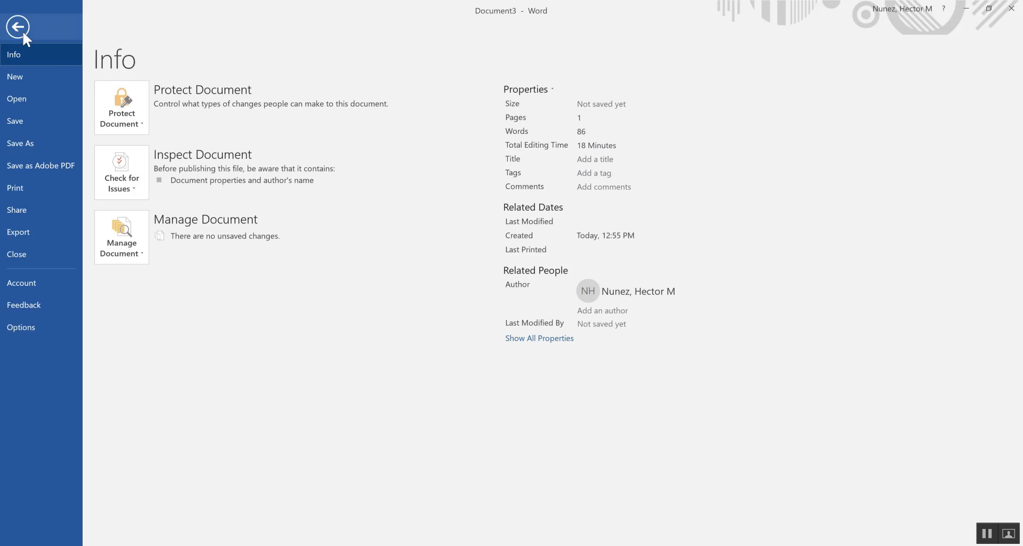
{"action": "left_click", "coordinate": [18, 78]}
{"action": "left_click", "coordinate": [163, 230]}
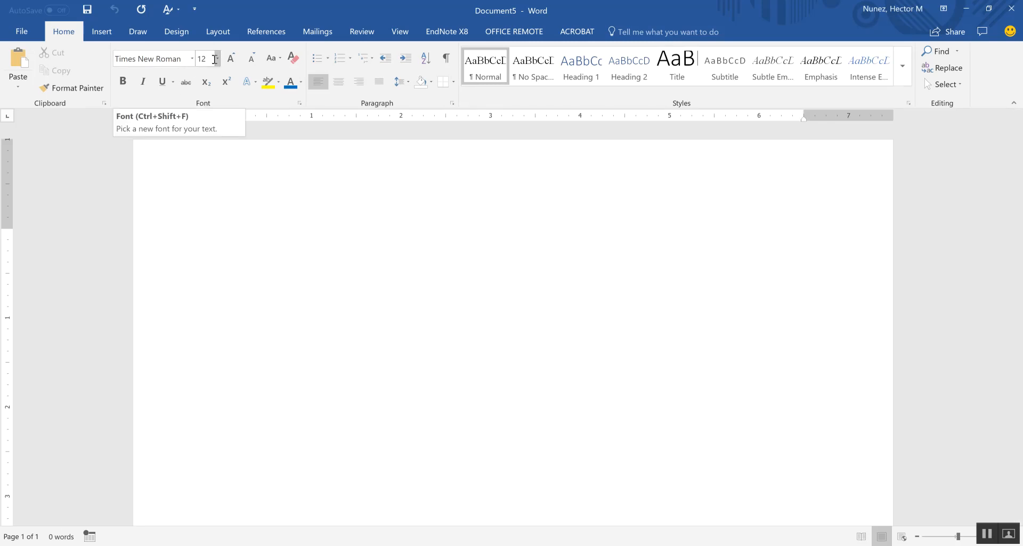
{"action": "left_click", "coordinate": [452, 103]}
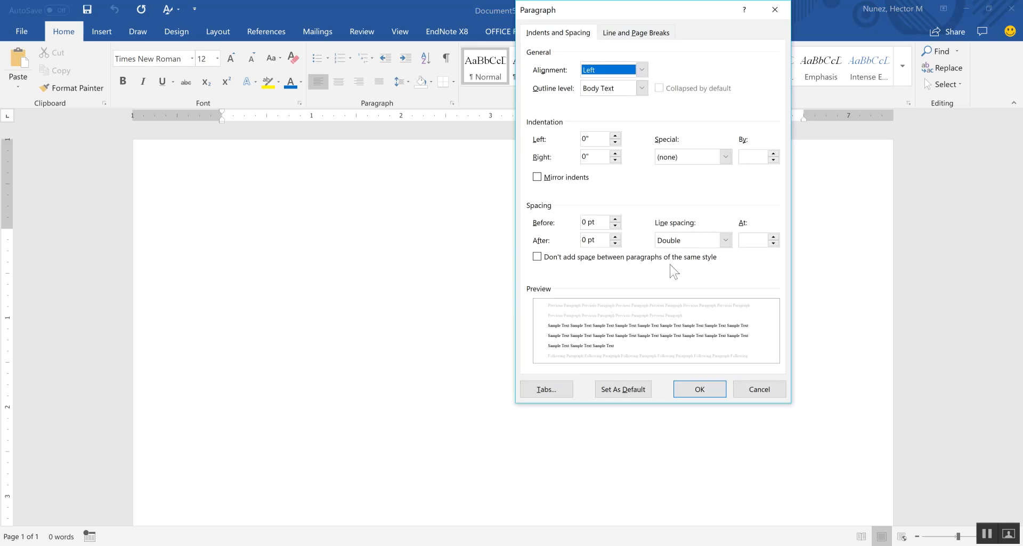
Step: Close the paragraph settings unchanged and fill the blank document with placeholder text using =lorem() to check the default formatting
{"action": "left_click", "coordinate": [769, 392]}
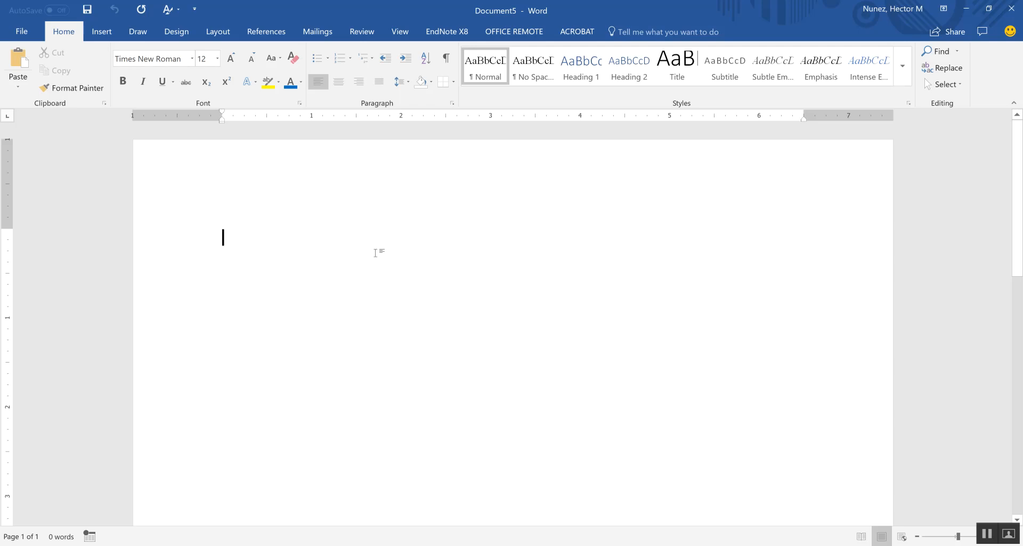
{"action": "type", "text": "=lorem"}
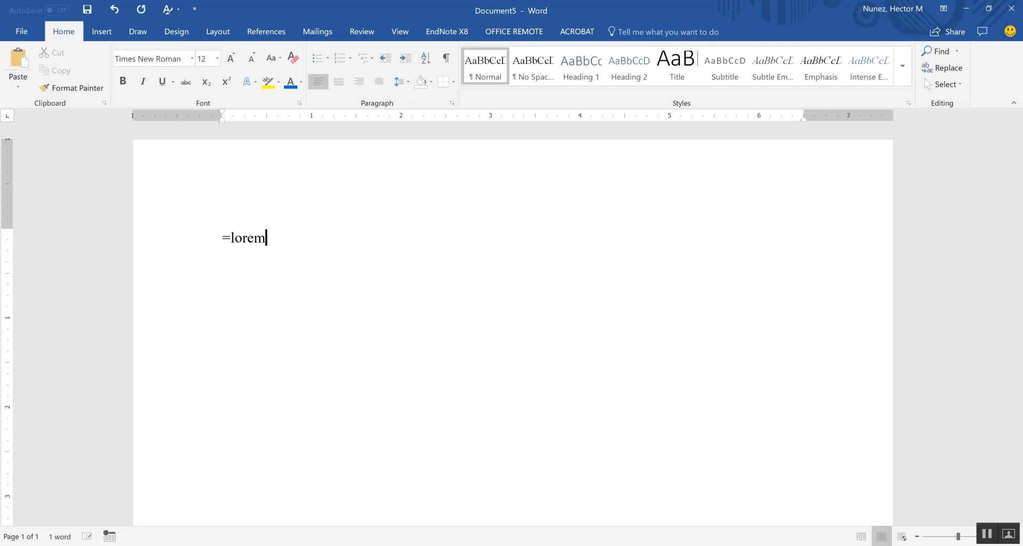
{"action": "type", "text": "()"}
{"action": "key", "text": "Return"}
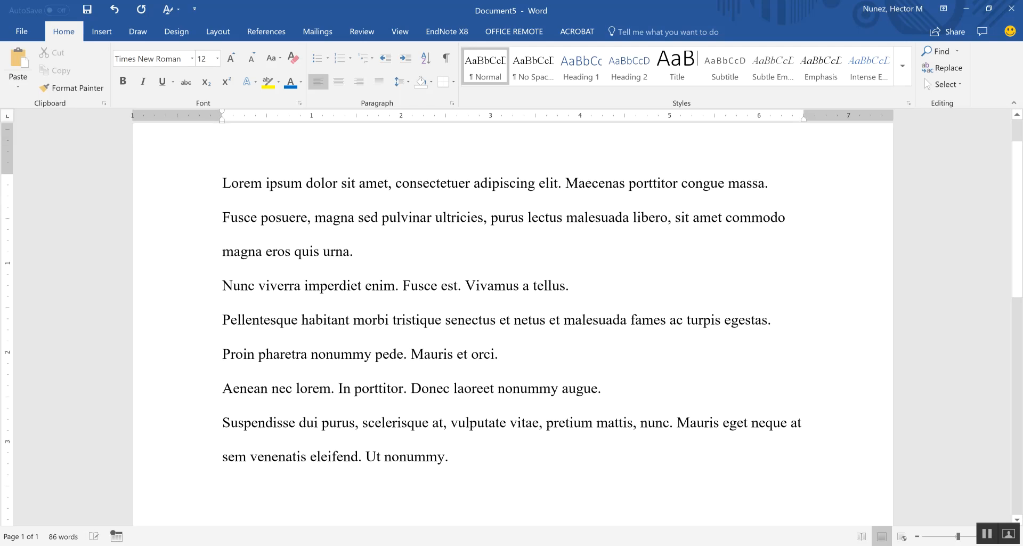
{"action": "left_click_drag", "start_coordinate": [242, 178], "coordinate": [466, 472]}
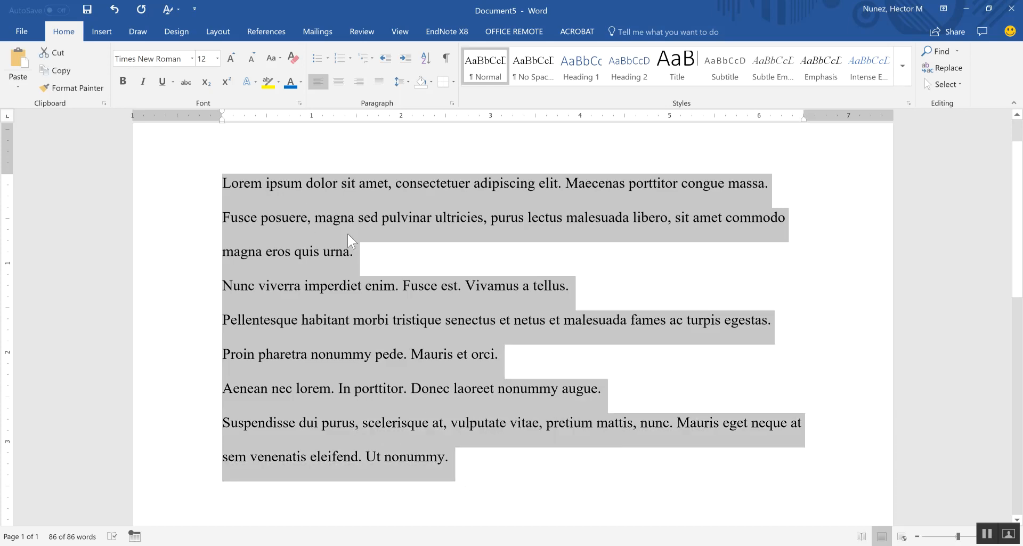
{"action": "left_click", "coordinate": [398, 260]}
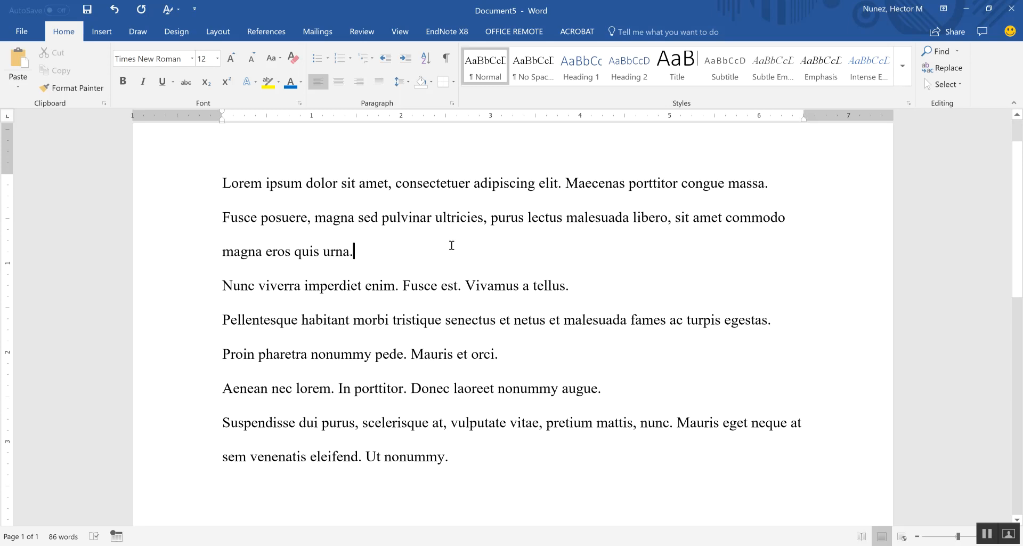
Step: Switch to Document 1 and strike through the first list item, "Setting Font and Paragraph Default Settings"
{"action": "left_click", "coordinate": [379, 545]}
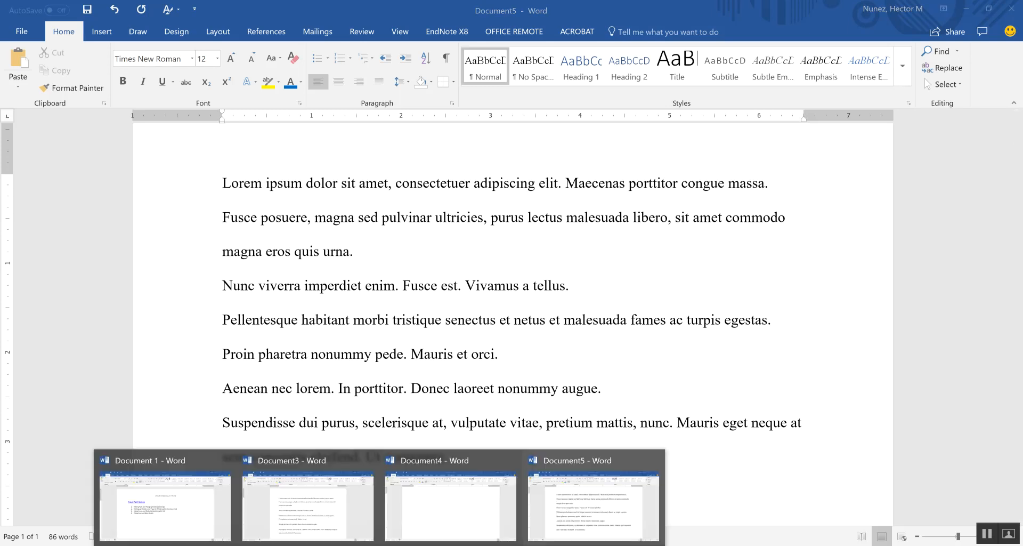
{"action": "left_click", "coordinate": [173, 511]}
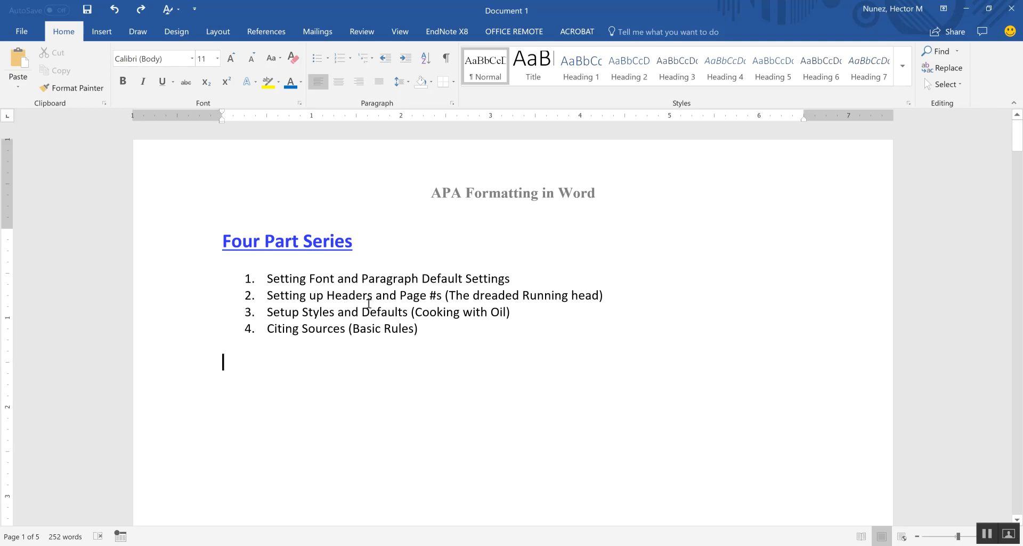
{"action": "left_click", "coordinate": [515, 281]}
{"action": "left_click_drag", "start_coordinate": [514, 279], "coordinate": [237, 276]}
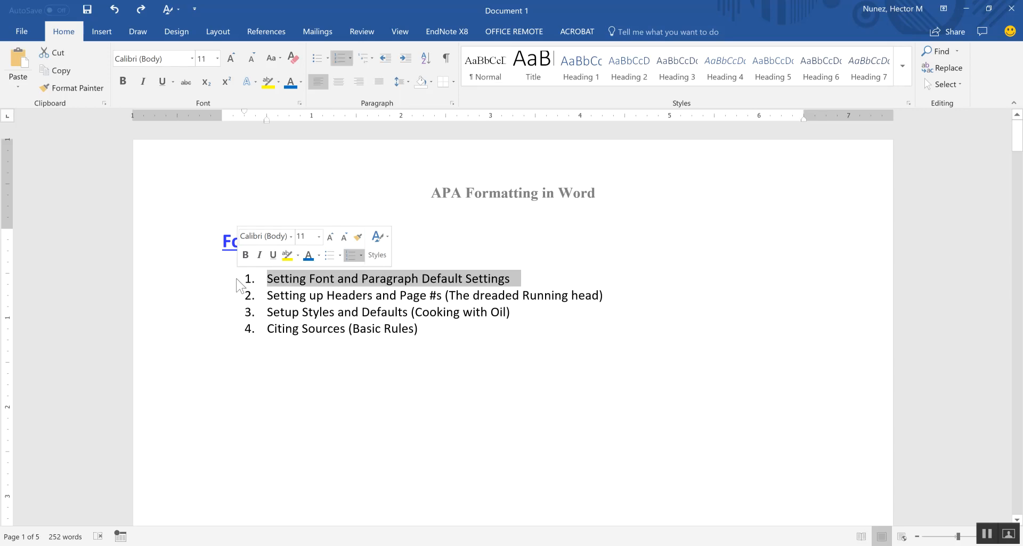
{"action": "left_click", "coordinate": [185, 82]}
{"action": "left_click", "coordinate": [522, 314]}
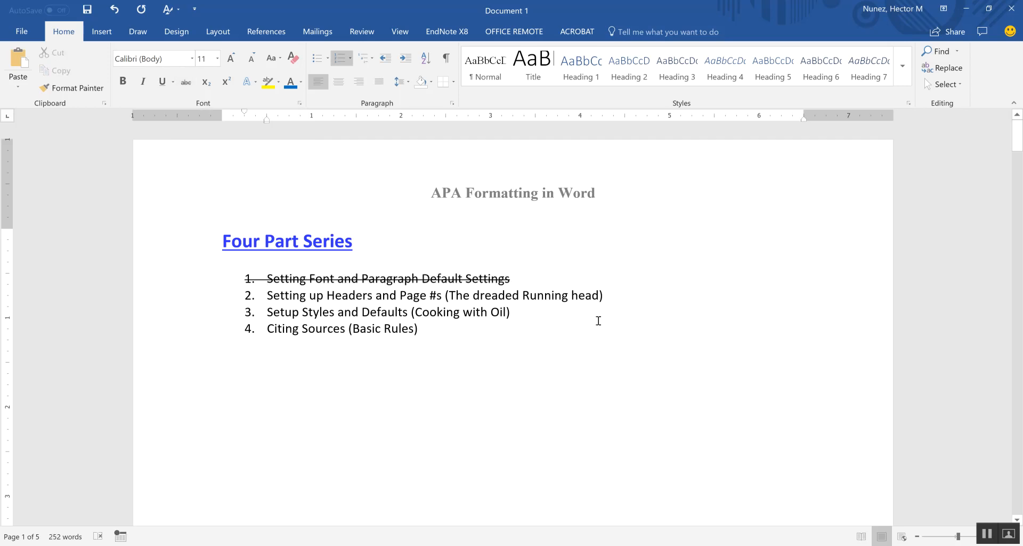